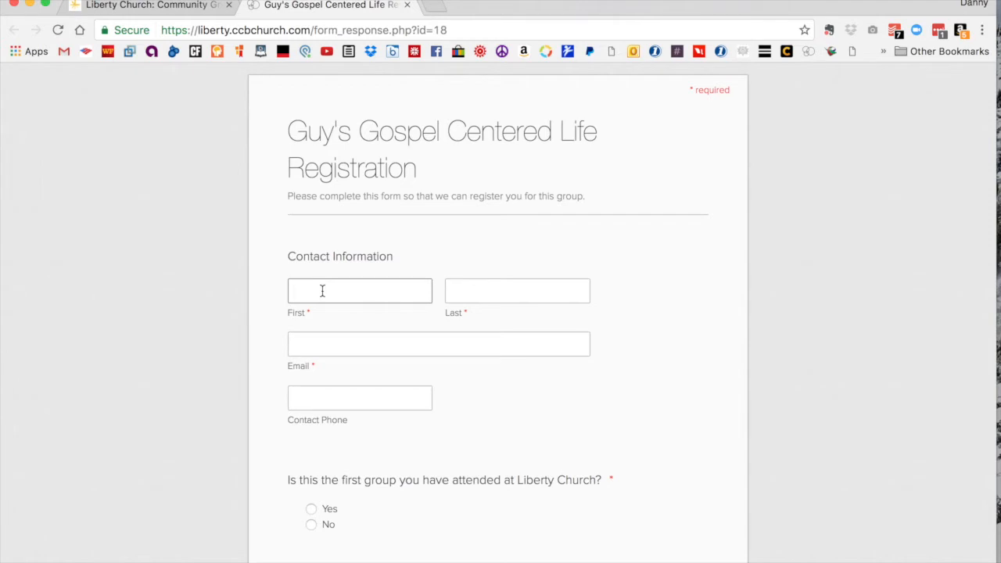
Step: Fill in the registration form's contact information with the registrant's first name, last name and e-mail address
{"action": "type", "text": "Demo"}
{"action": "key", "text": "Tab"}
{"action": "type", "text": "Danny"}
{"action": "key", "text": "Tab"}
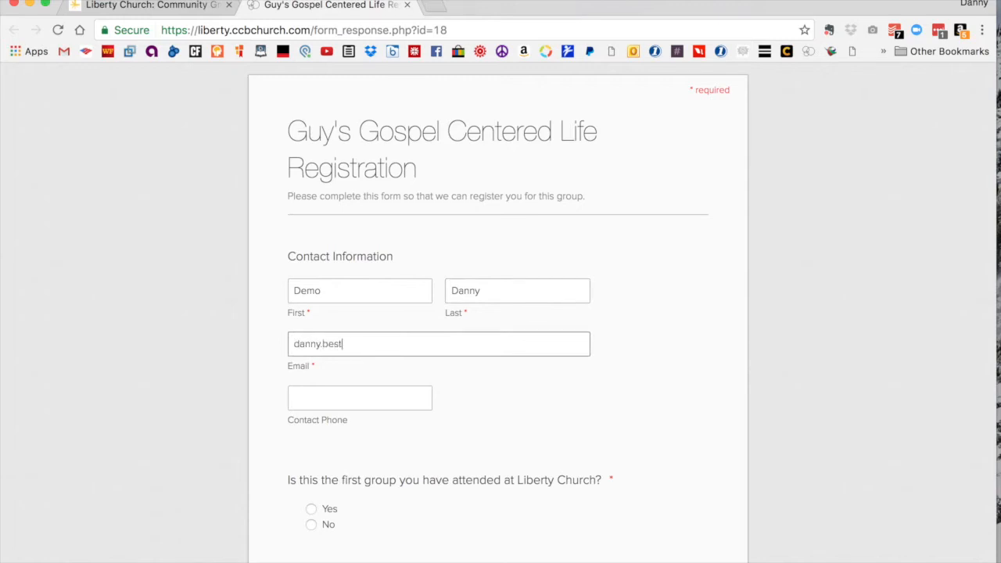
Step: Answer Yes to the question about this being the first group attended, submit the registration form and finish the confirmation
{"action": "scroll", "coordinate": [557, 455], "scroll_direction": "down", "scroll_amount": 2}
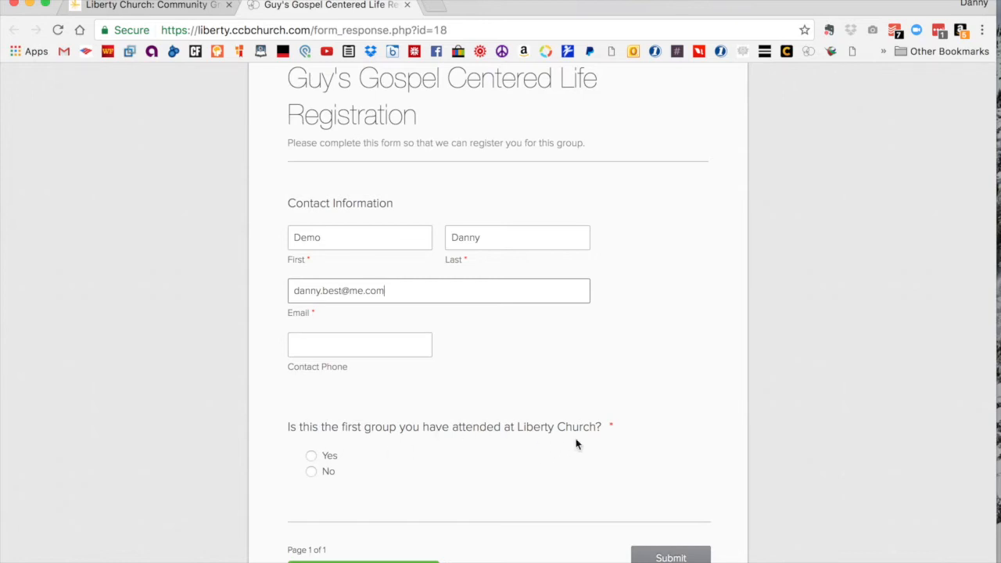
{"action": "left_click", "coordinate": [311, 456]}
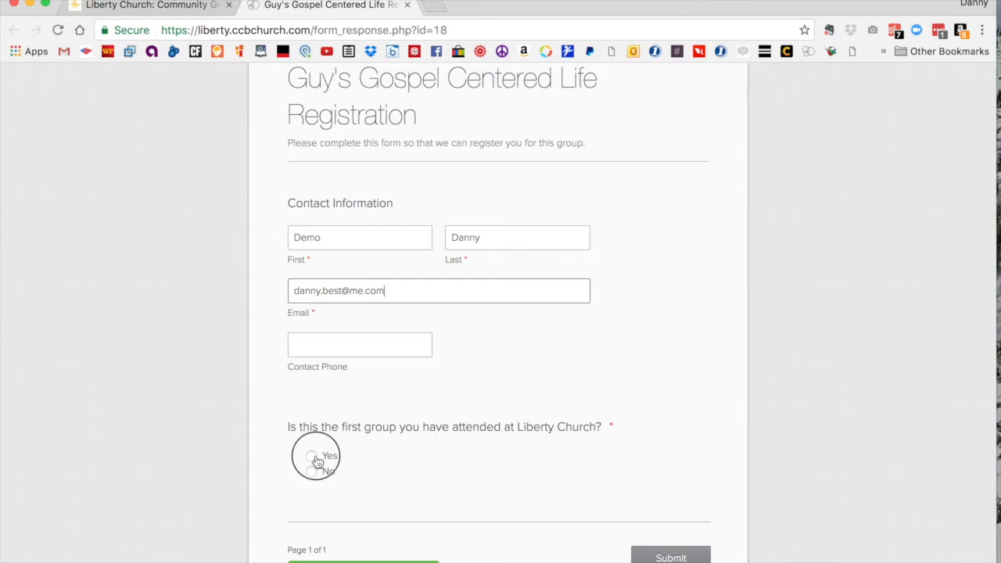
{"action": "left_click", "coordinate": [658, 555]}
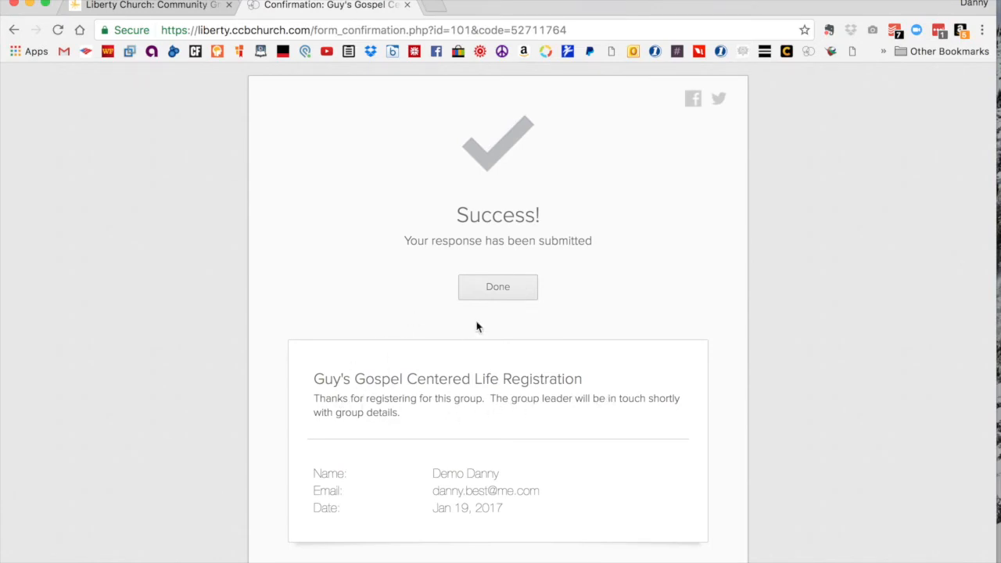
{"action": "left_click", "coordinate": [483, 297]}
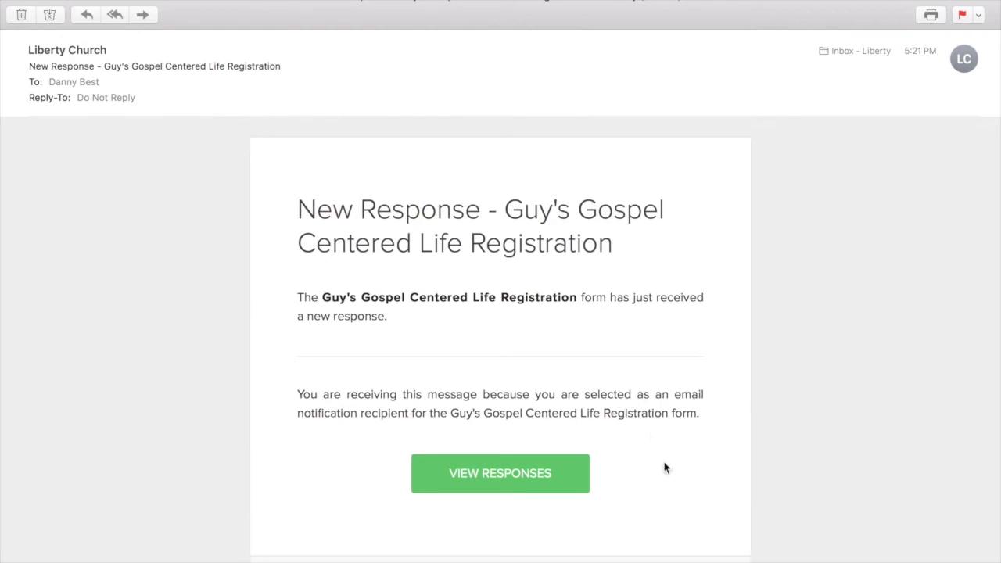
Step: From the new-response notification e-mail, log in to the form's responses and show the unmatched ones
{"action": "left_click", "coordinate": [500, 475]}
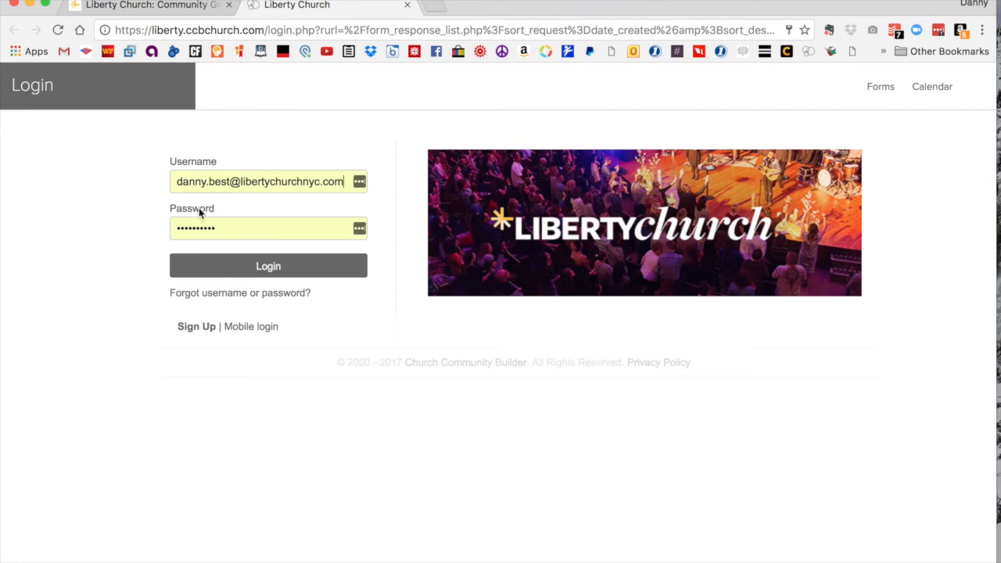
{"action": "left_click", "coordinate": [248, 272]}
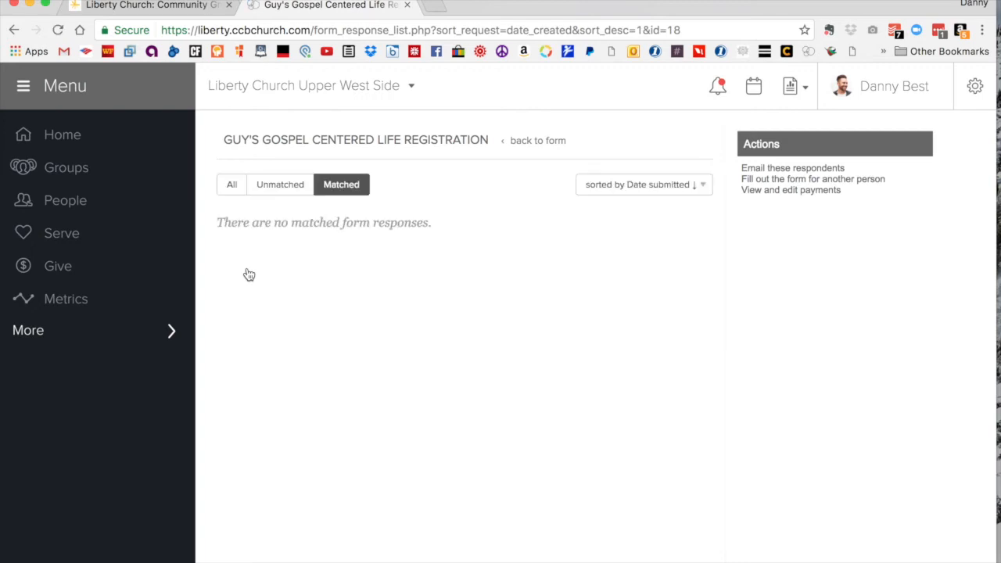
{"action": "left_click", "coordinate": [281, 189]}
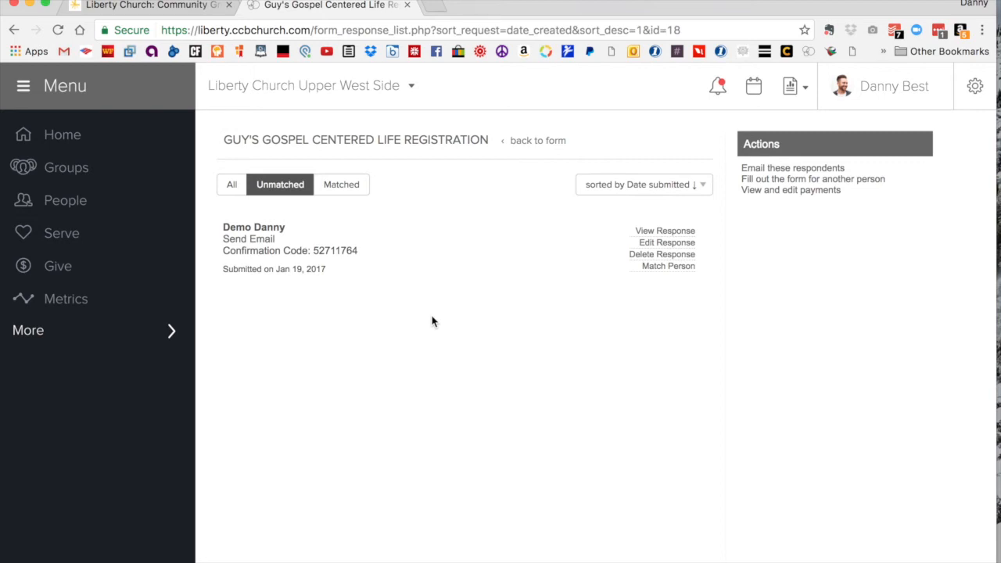
Step: Match the unmatched form response to the probable match with the same name and e-mail, save it, and list the matched responses
{"action": "left_click", "coordinate": [673, 270]}
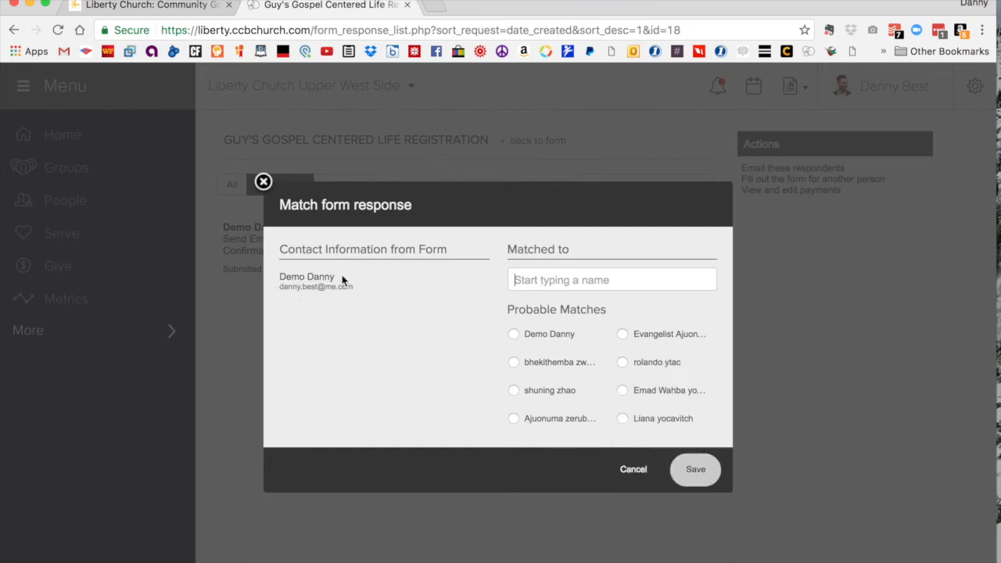
{"action": "mouse_move", "coordinate": [540, 342]}
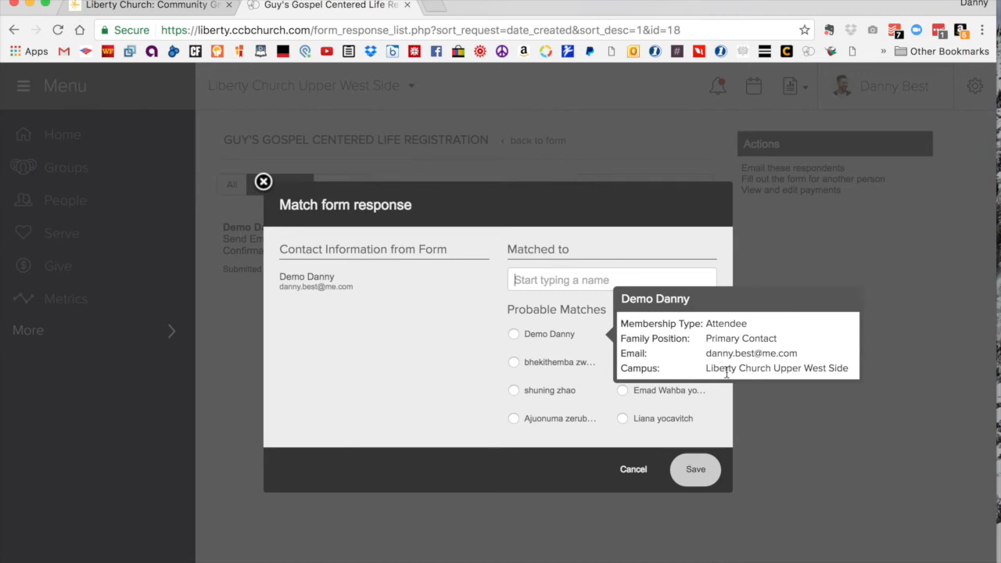
{"action": "left_click", "coordinate": [513, 333]}
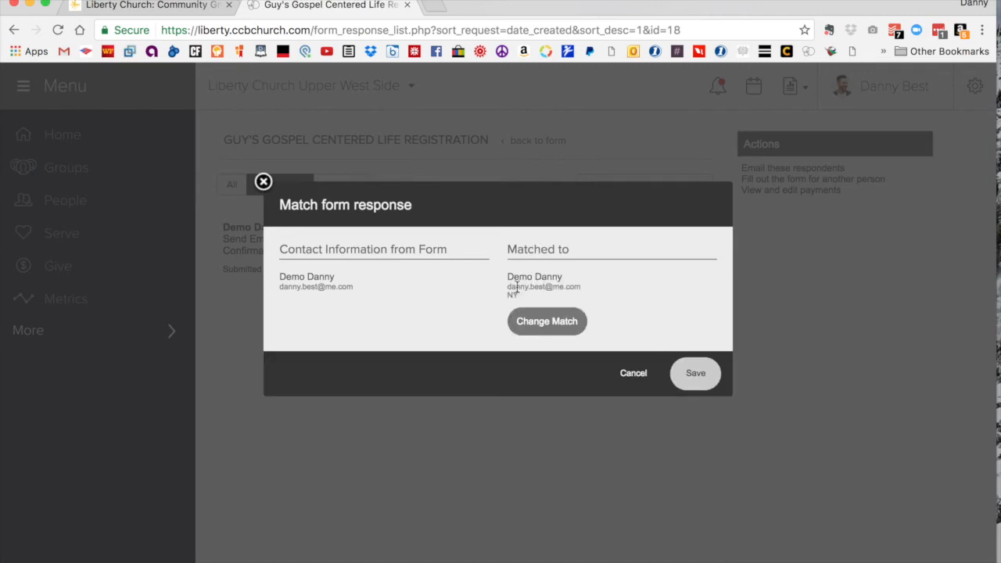
{"action": "left_click", "coordinate": [700, 375]}
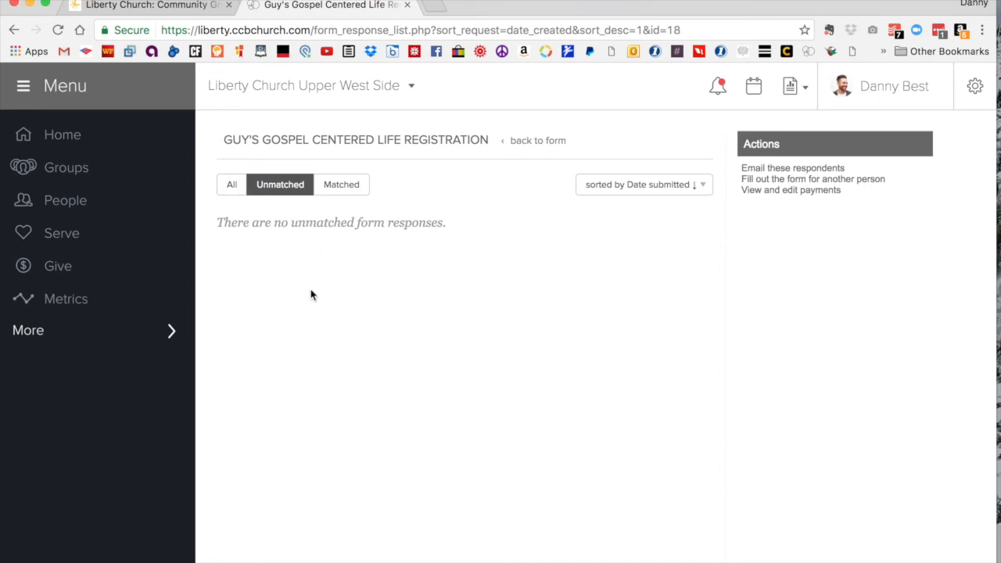
{"action": "left_click", "coordinate": [332, 191]}
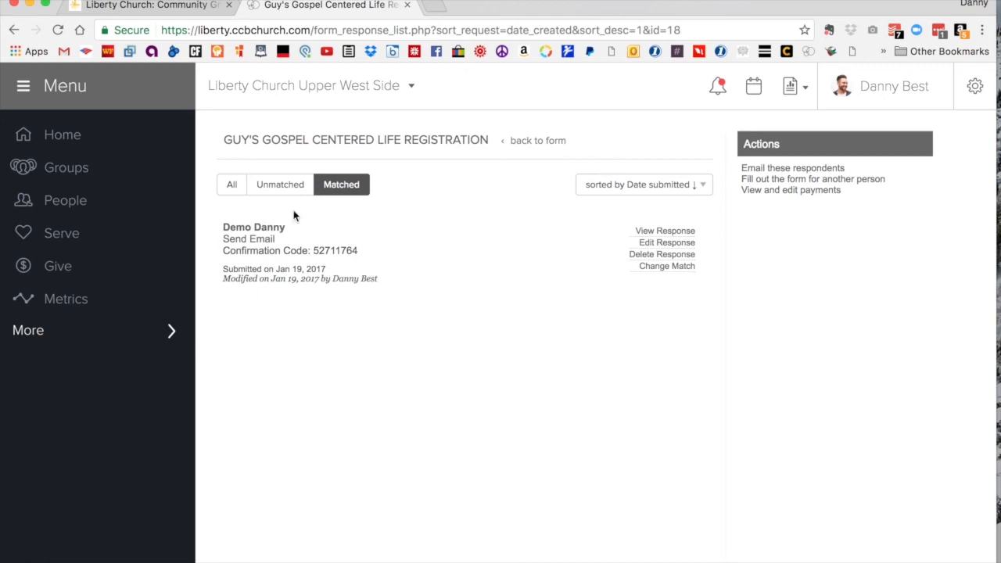
Step: Go back to the registration form and view the answer summary for the first-group question
{"action": "left_click", "coordinate": [538, 141]}
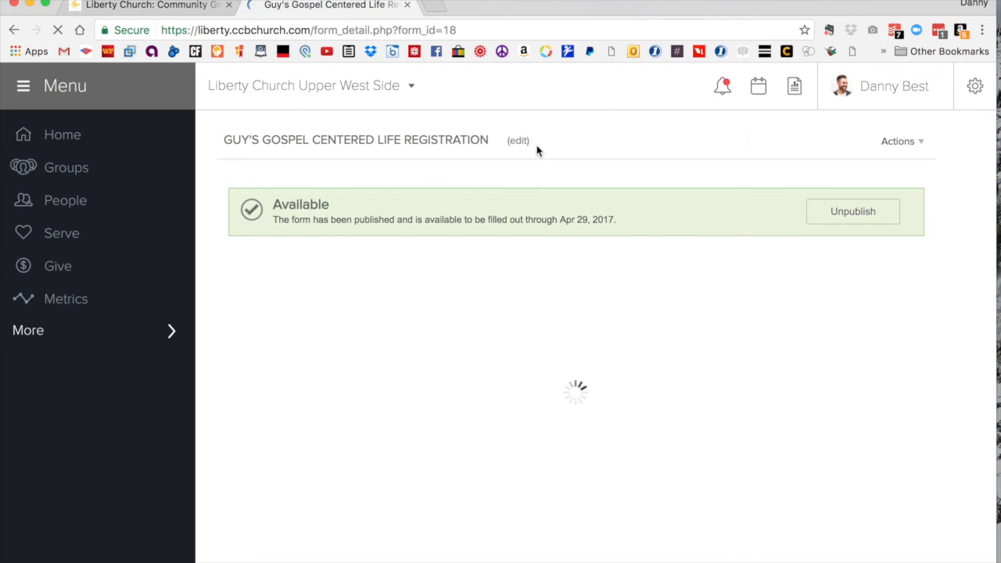
{"action": "scroll", "coordinate": [535, 462], "scroll_direction": "down", "scroll_amount": 5}
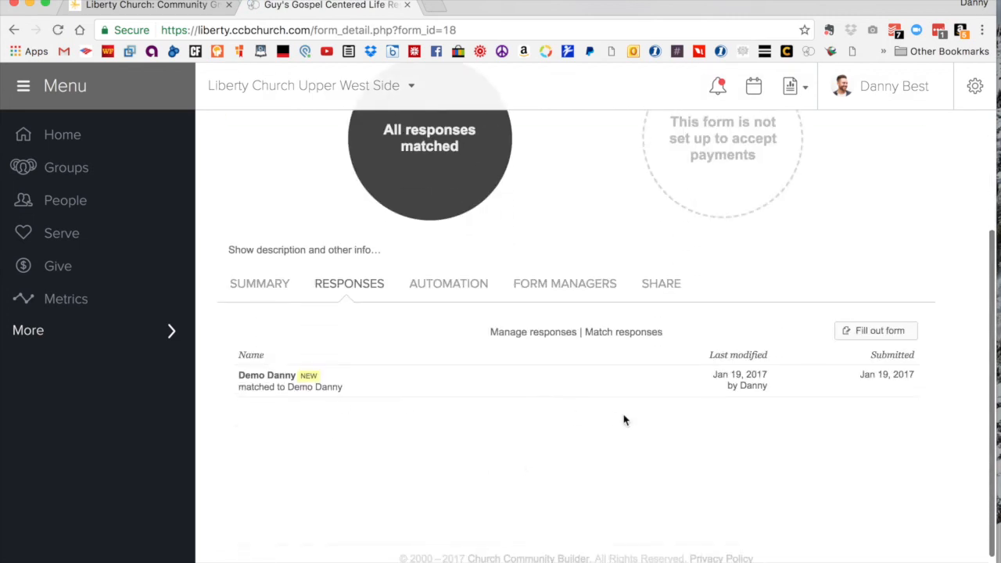
{"action": "left_click", "coordinate": [259, 286]}
{"action": "left_click", "coordinate": [239, 379]}
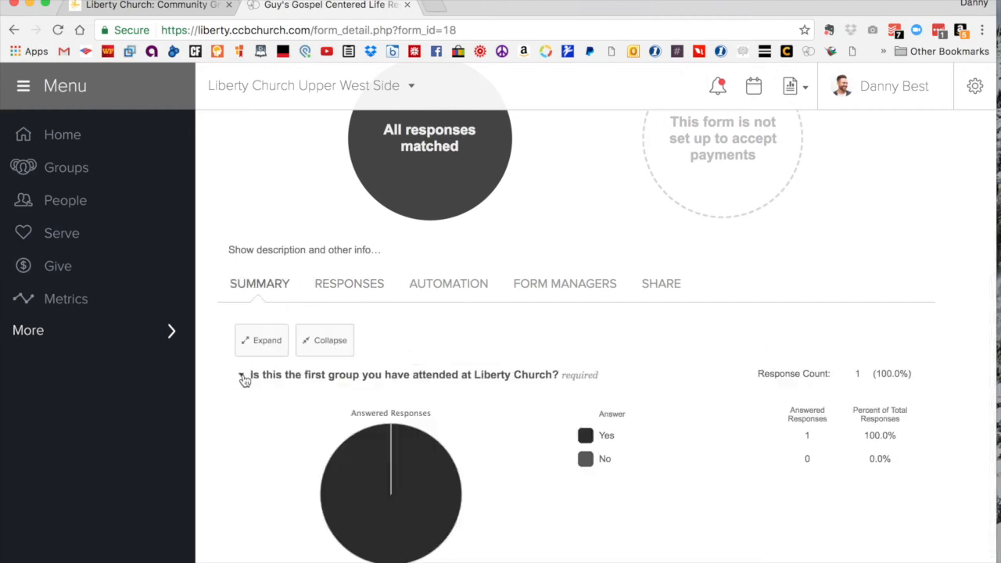
{"action": "scroll", "coordinate": [588, 458], "scroll_direction": "down", "scroll_amount": 2}
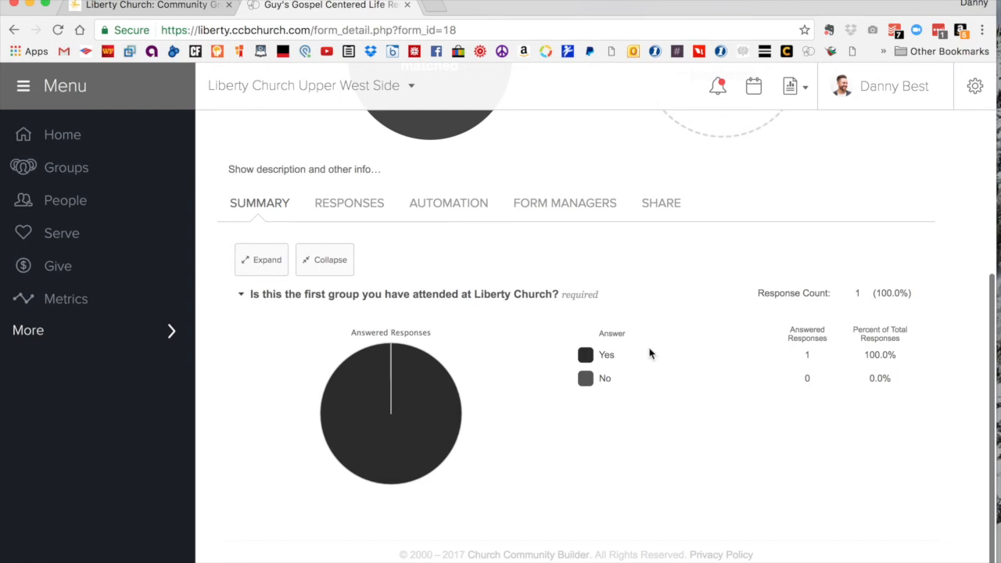
Step: Open the submitted response from the form's response list, review its contact details and answer, and close it
{"action": "left_click", "coordinate": [356, 205]}
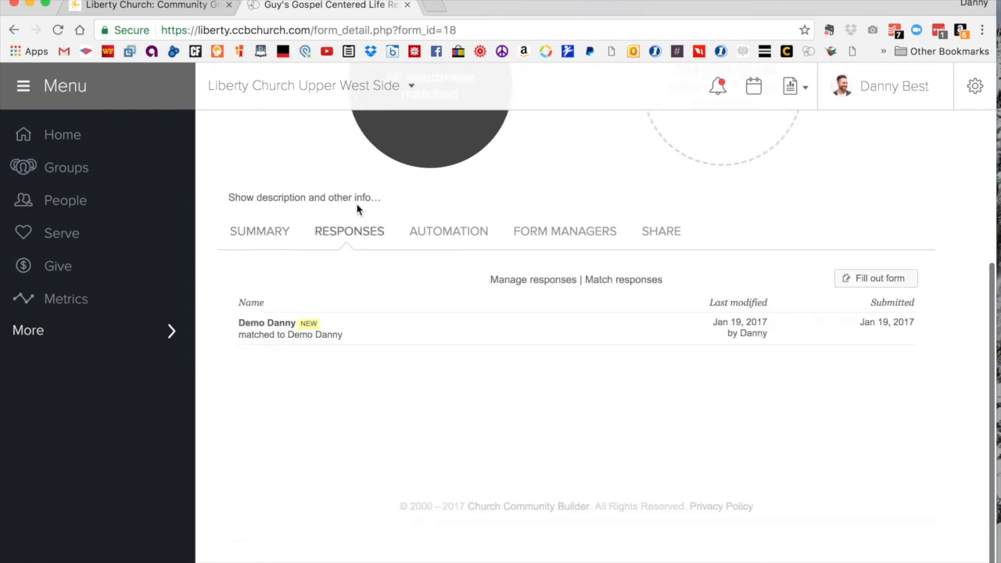
{"action": "left_click", "coordinate": [389, 339]}
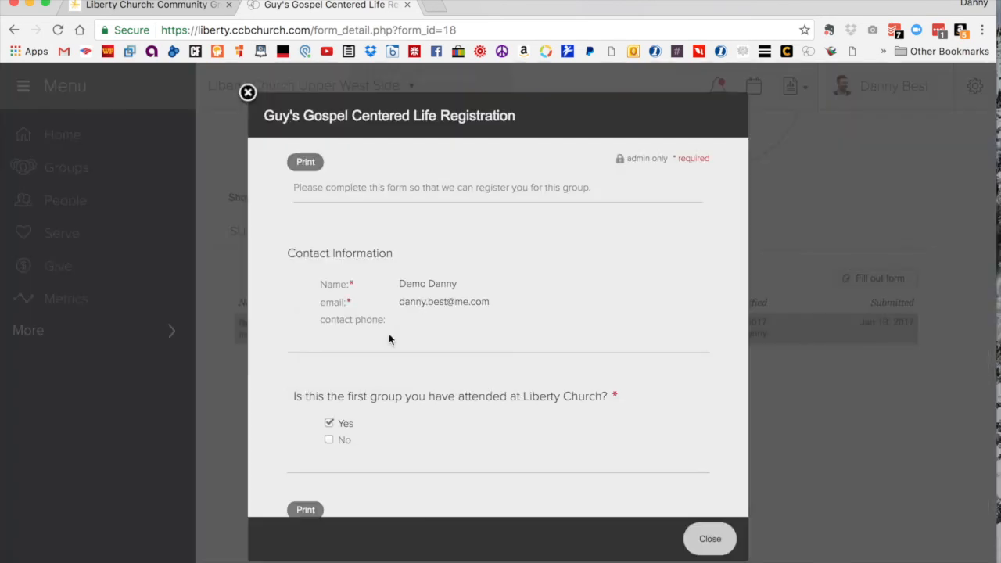
{"action": "scroll", "coordinate": [587, 359], "scroll_direction": "down", "scroll_amount": 2}
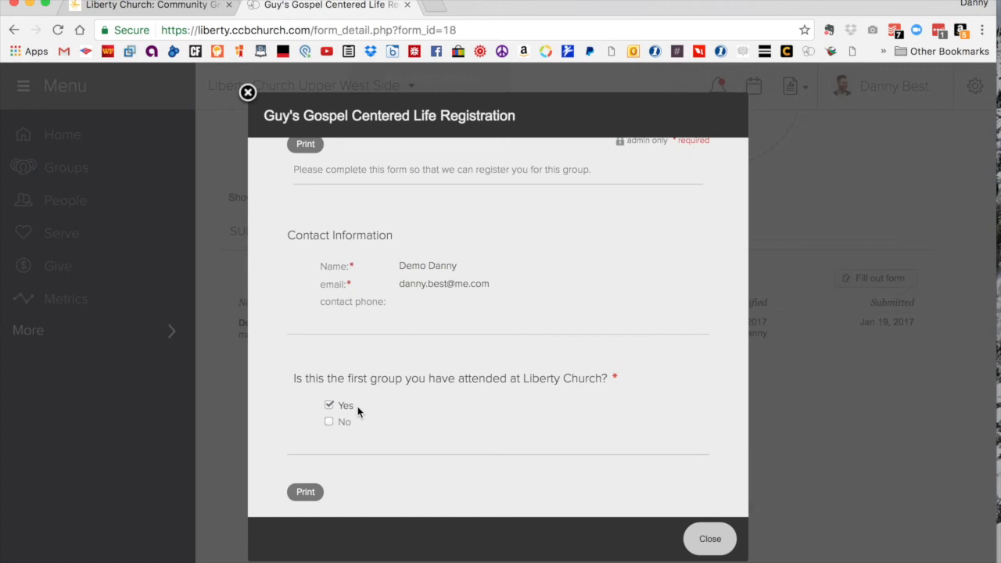
{"action": "left_click", "coordinate": [248, 92]}
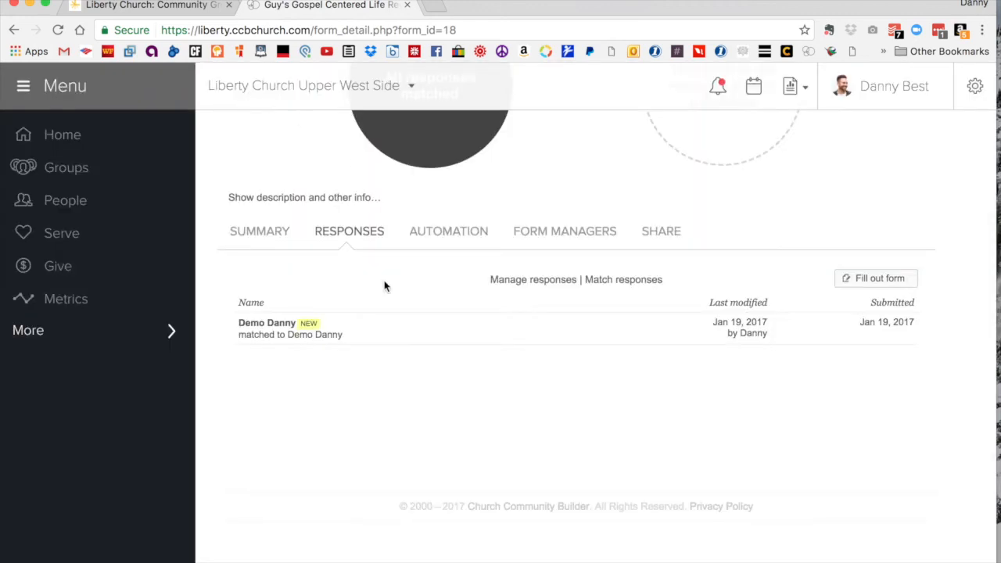
Step: Open the list of matched responses from the form's response chart
{"action": "scroll", "coordinate": [522, 316], "scroll_direction": "up", "scroll_amount": 3}
{"action": "scroll", "coordinate": [522, 316], "scroll_direction": "up", "scroll_amount": 2}
{"action": "scroll", "coordinate": [522, 317], "scroll_direction": "down", "scroll_amount": 2}
{"action": "scroll", "coordinate": [522, 317], "scroll_direction": "up", "scroll_amount": 1}
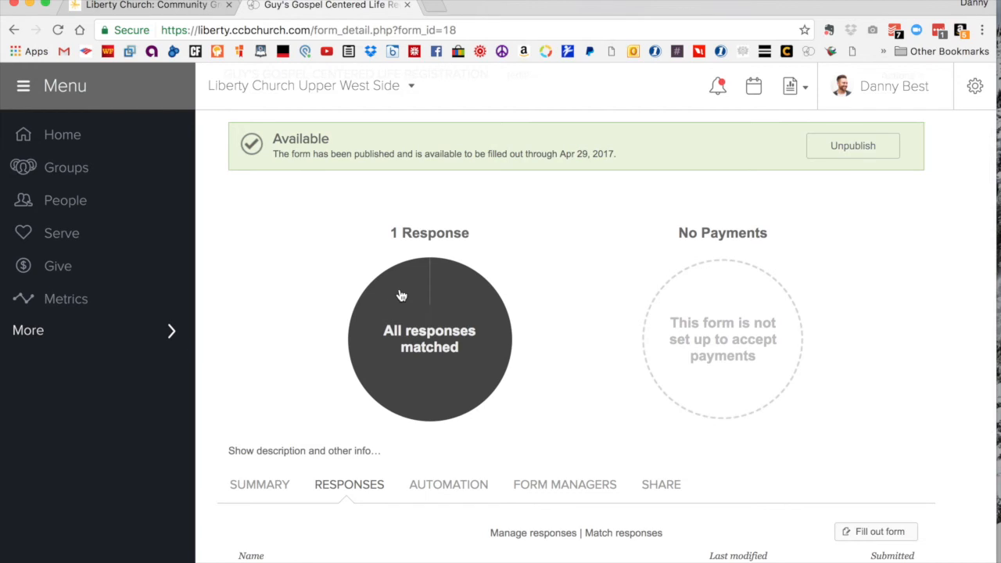
{"action": "left_click", "coordinate": [431, 273]}
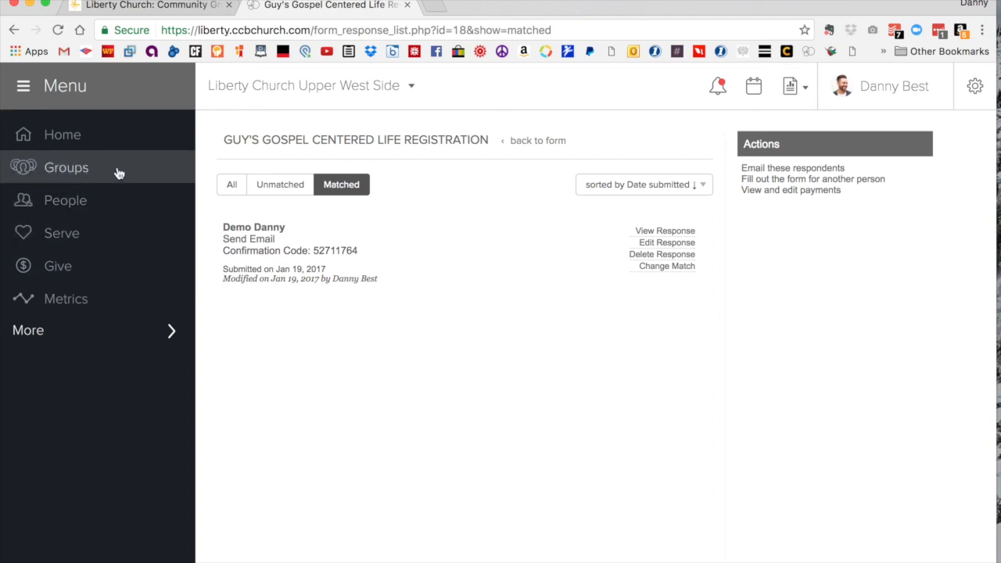
Step: Open Guy's Gospel Centered Life Group from the list of groups and view its participants
{"action": "left_click", "coordinate": [68, 175]}
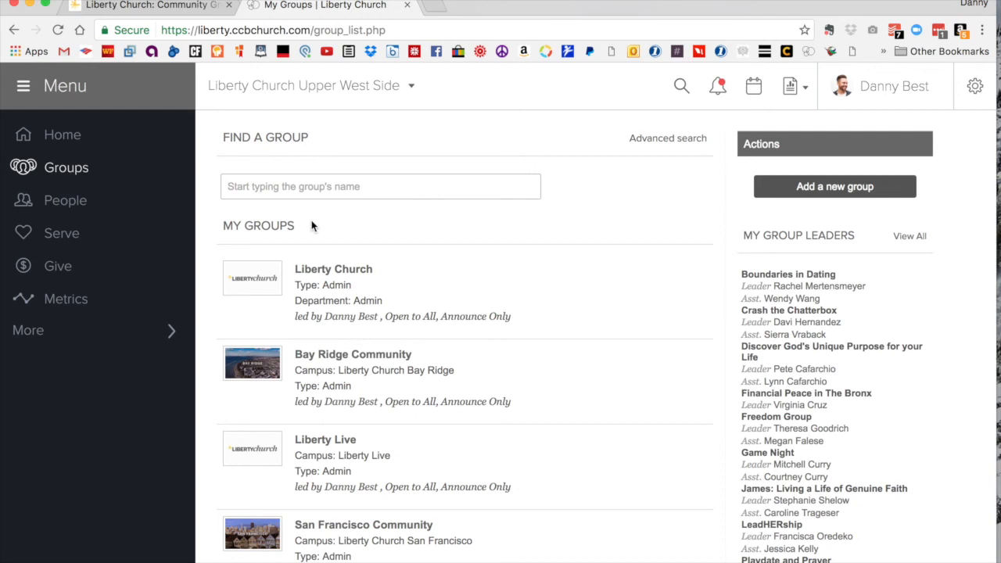
{"action": "scroll", "coordinate": [498, 439], "scroll_direction": "down", "scroll_amount": 5}
{"action": "scroll", "coordinate": [499, 439], "scroll_direction": "down", "scroll_amount": 9}
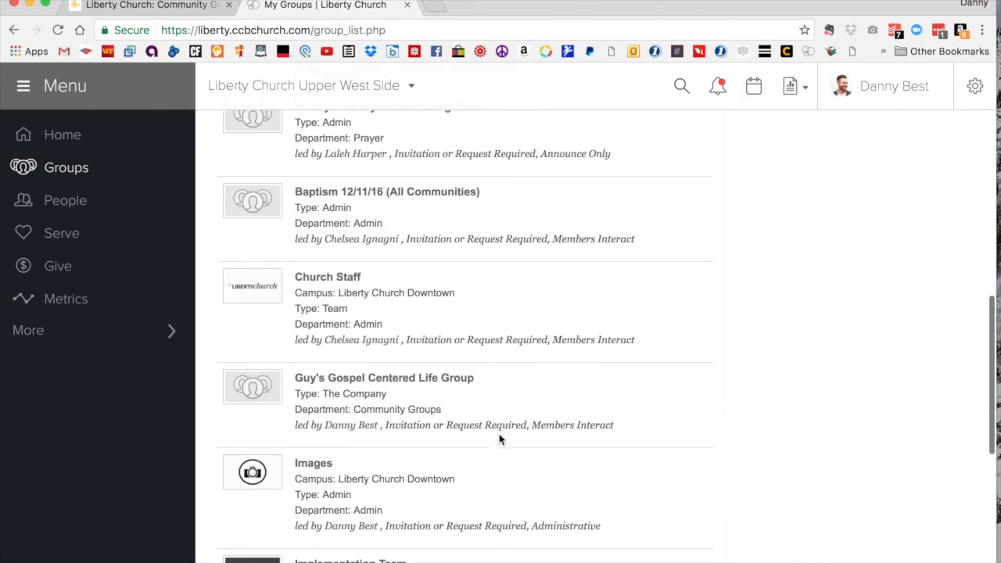
{"action": "scroll", "coordinate": [498, 439], "scroll_direction": "down", "scroll_amount": 1}
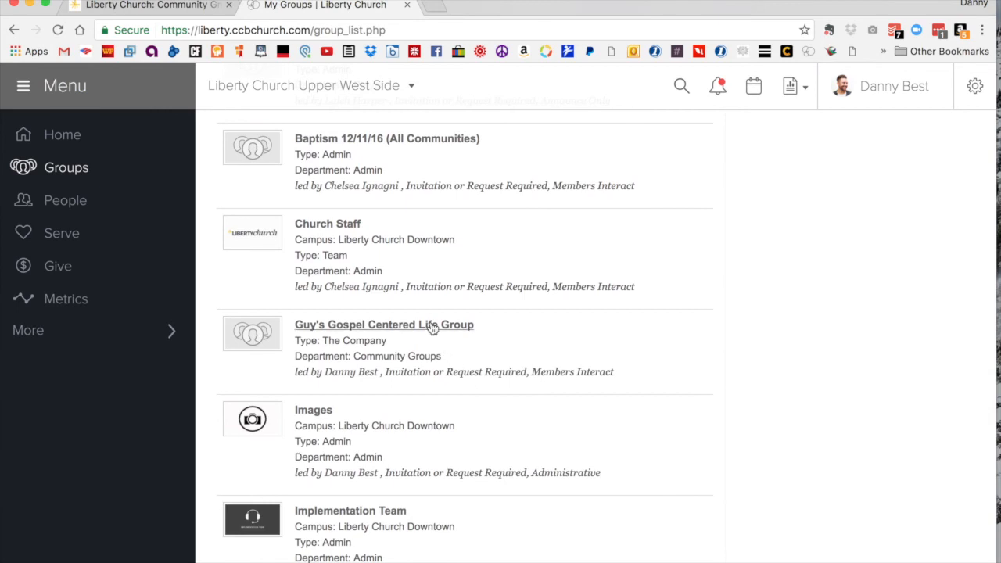
{"action": "left_click", "coordinate": [348, 329]}
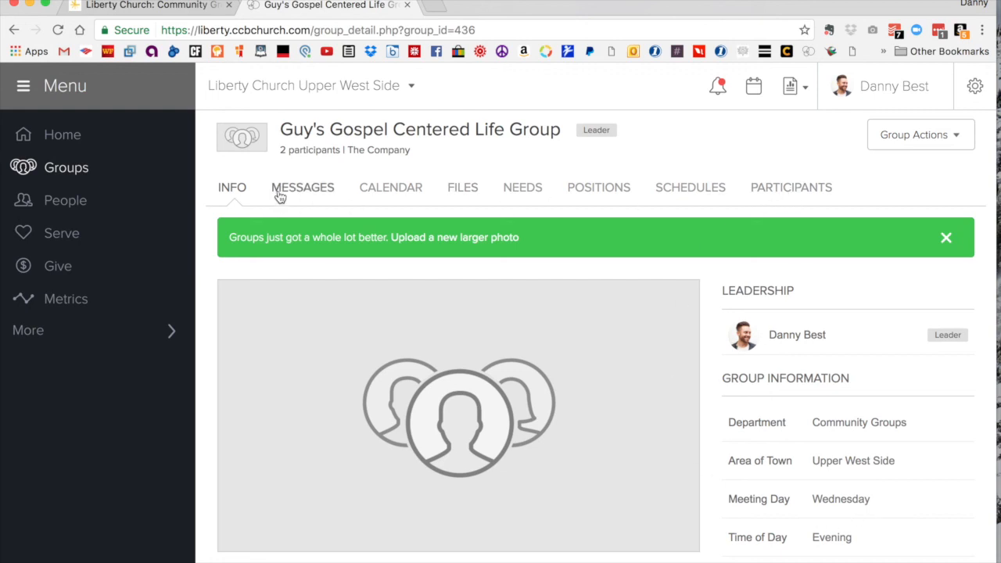
{"action": "left_click", "coordinate": [791, 188]}
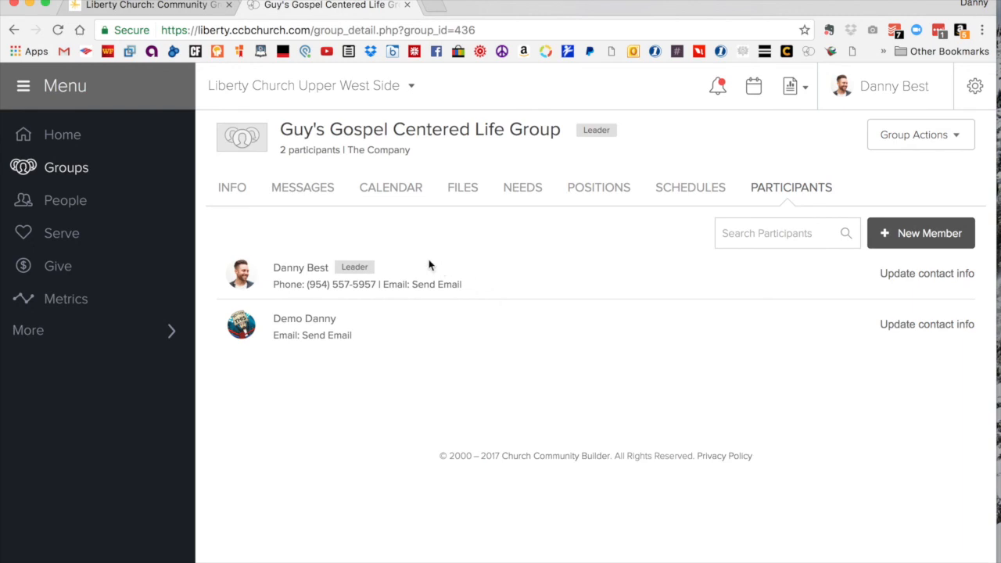
Step: Check the recipient choices for a new group message, discard the message without sending, and return to the group's information
{"action": "left_click", "coordinate": [310, 191]}
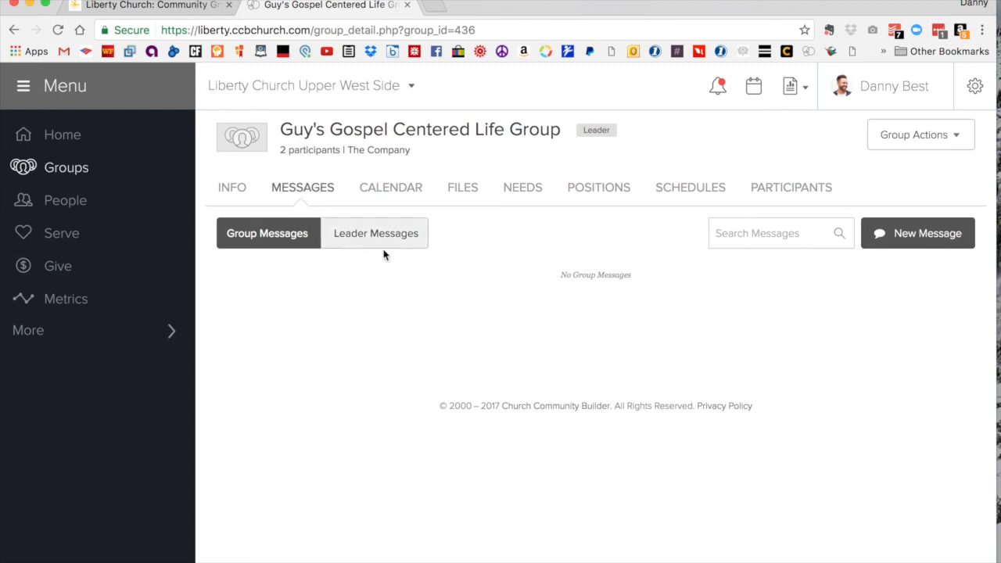
{"action": "left_click", "coordinate": [901, 234]}
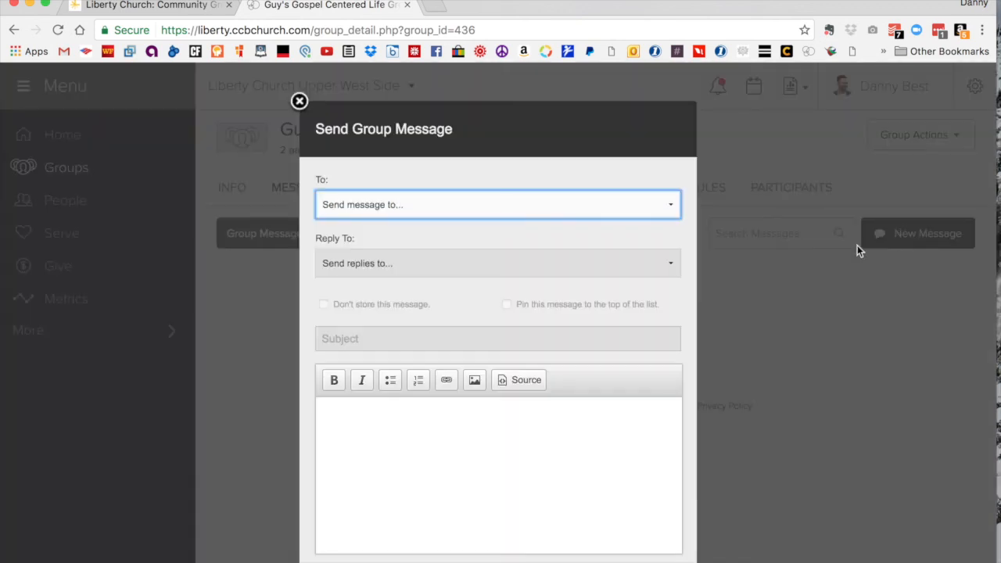
{"action": "left_click", "coordinate": [668, 205]}
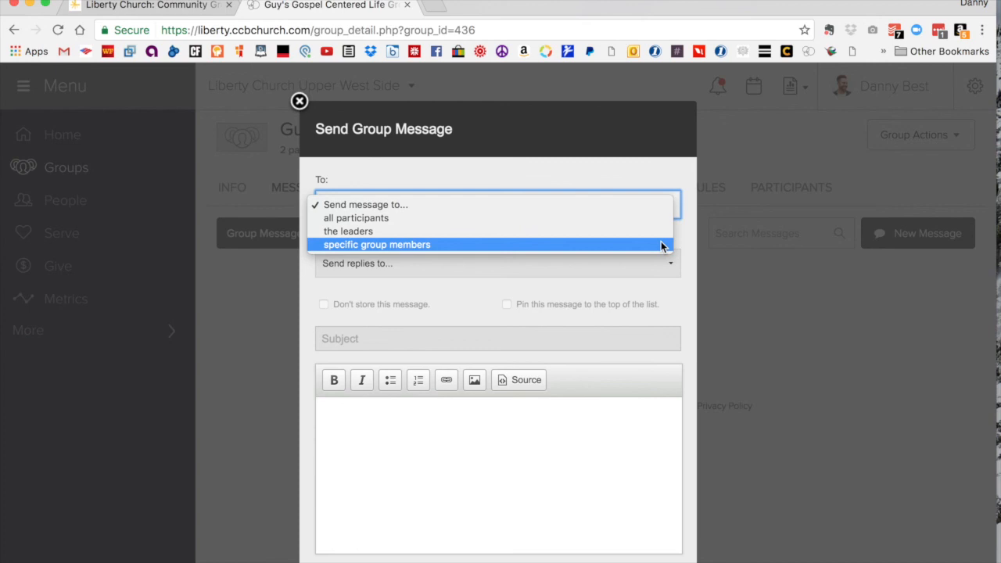
{"action": "left_click", "coordinate": [620, 291]}
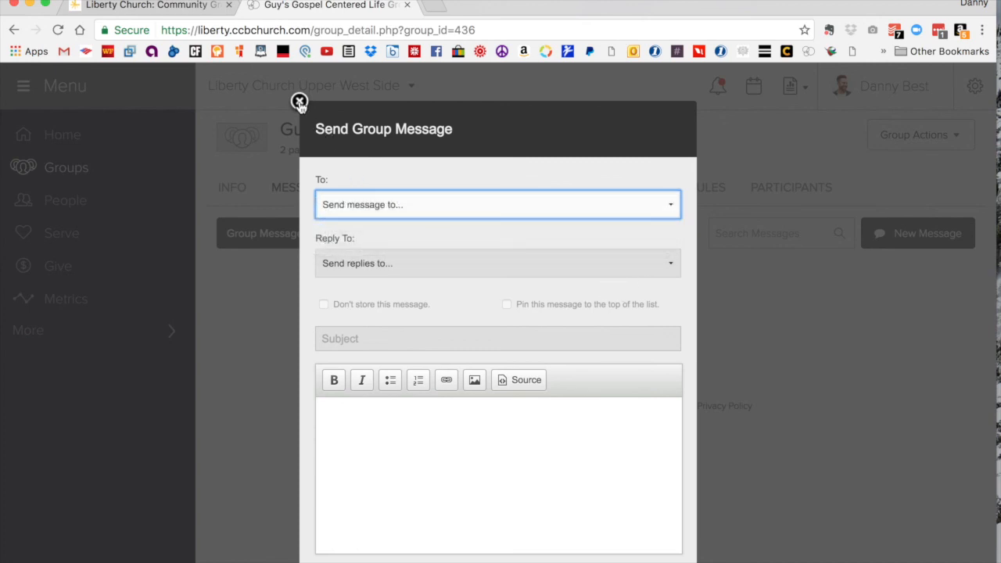
{"action": "left_click", "coordinate": [299, 102]}
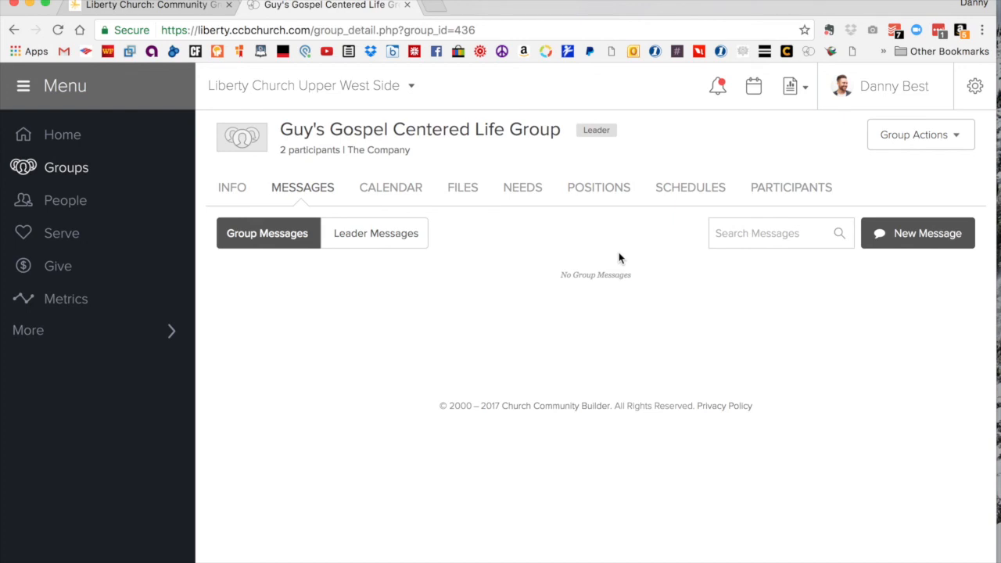
{"action": "left_click", "coordinate": [232, 190]}
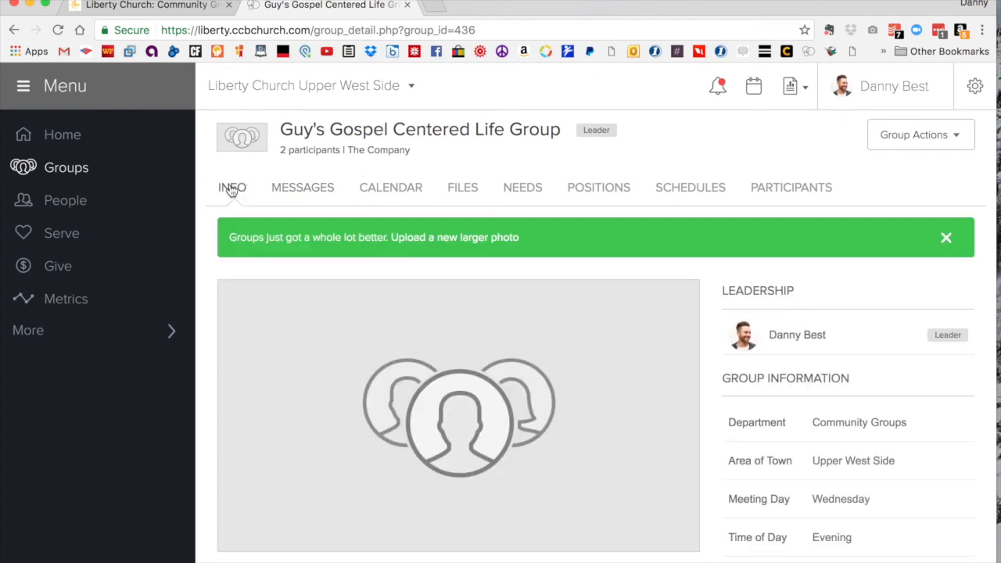